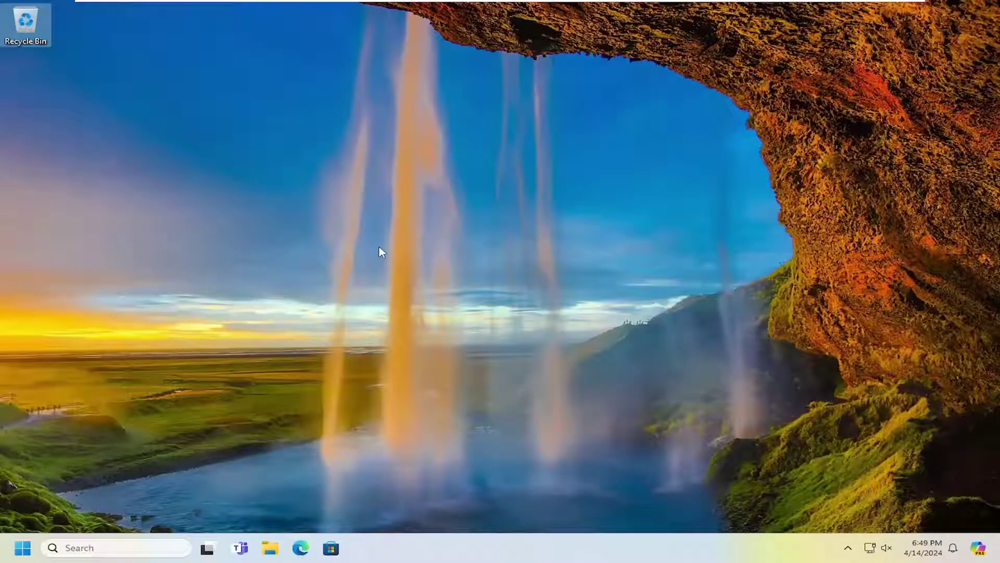
Launch Control Panel from a Start search and open Power Options
click(23, 552)
text(control)
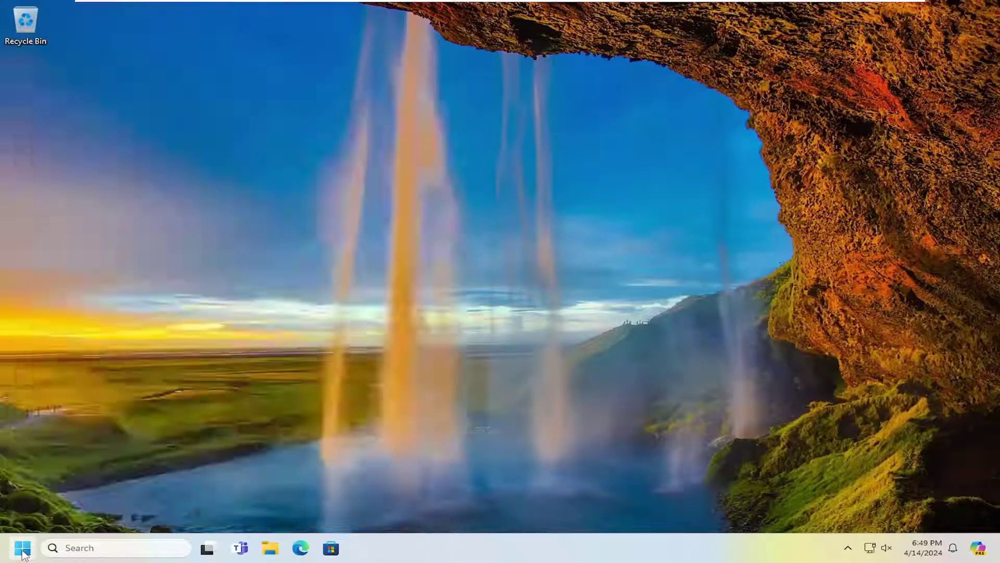
text( panel)
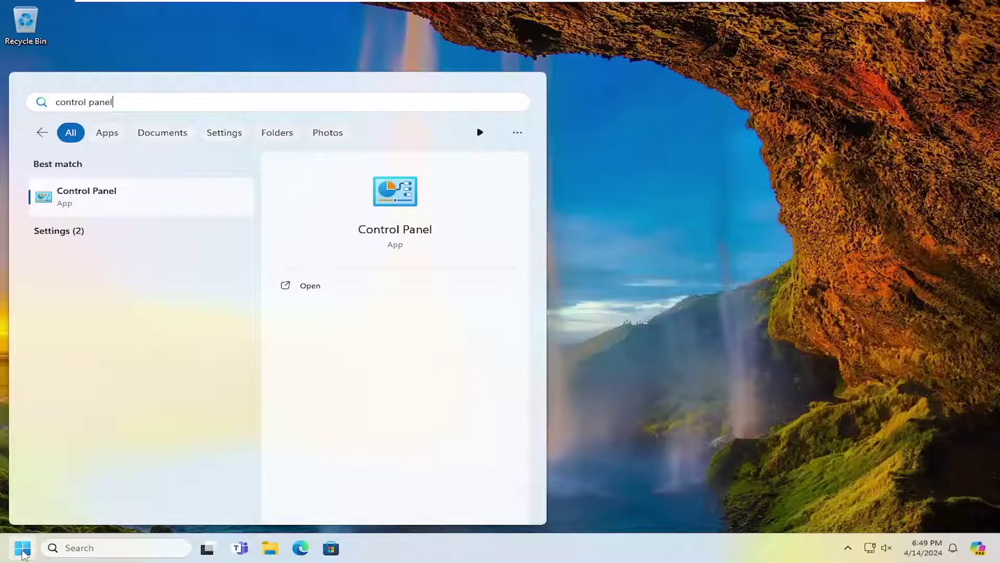
click(66, 202)
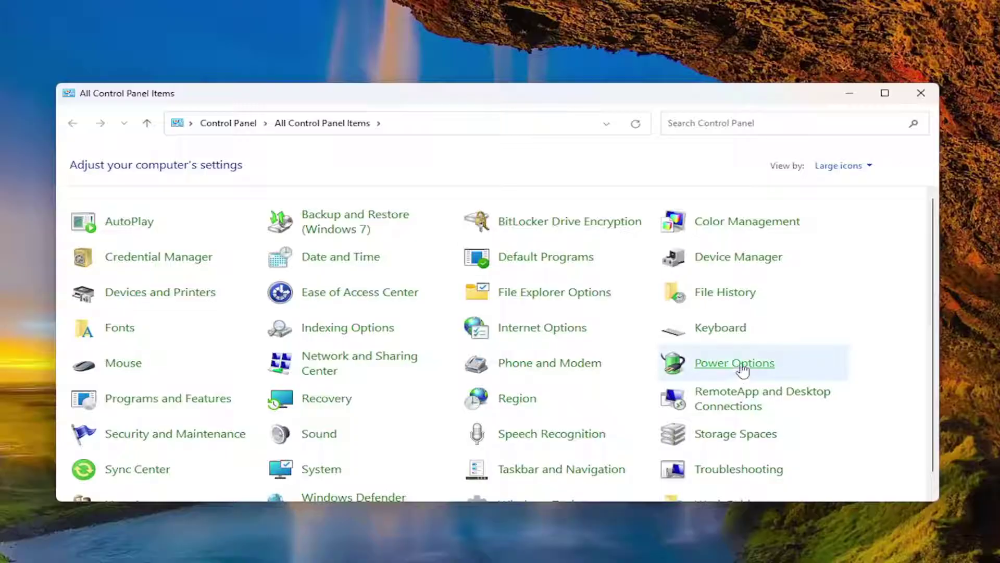
click(736, 359)
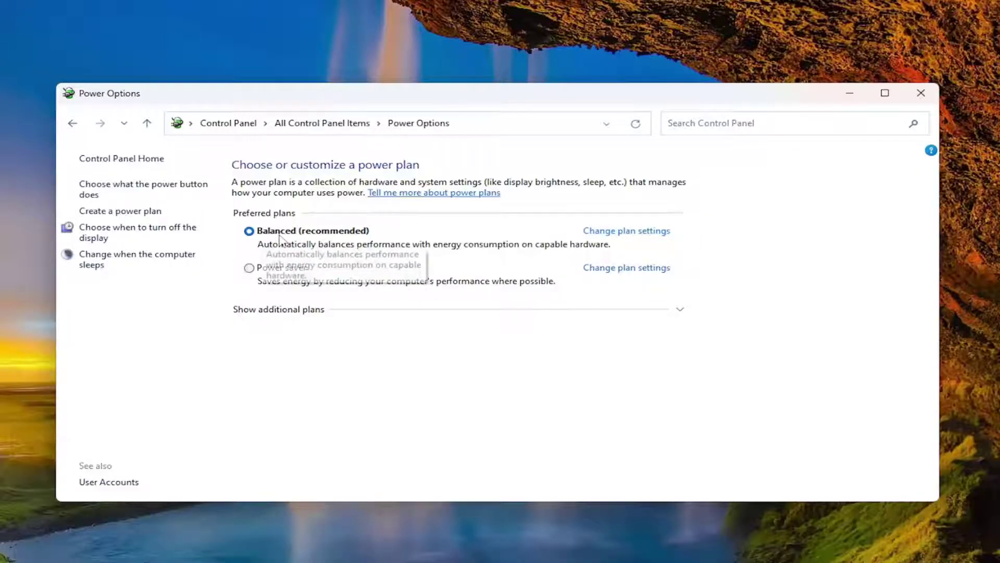
Open the plan settings for the Balanced (recommended) plan
click(628, 232)
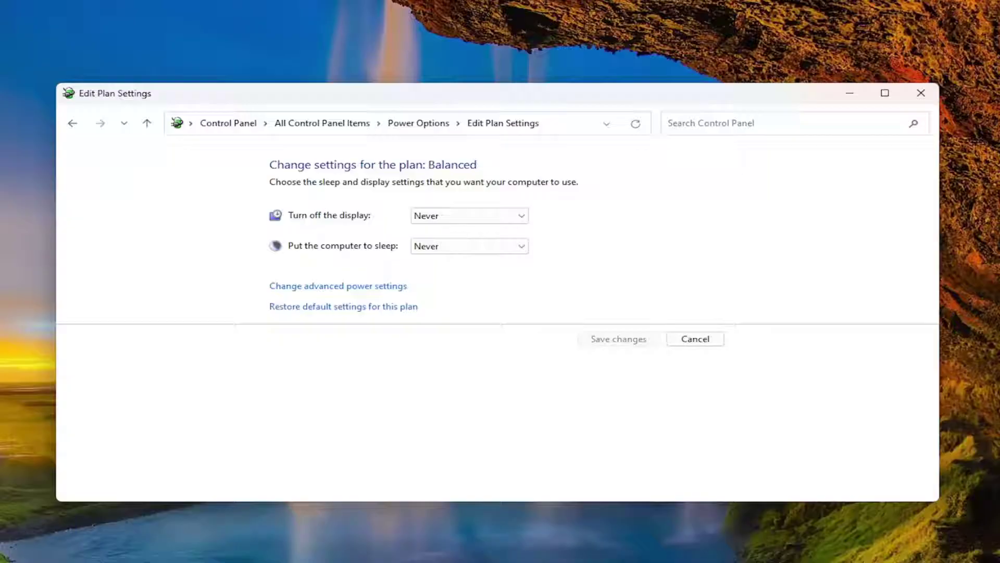
click(357, 295)
drag(156, 34, 528, 131)
scroll(576, 297, down, 1)
scroll(558, 290, up, 1)
scroll(404, 313, down, 1)
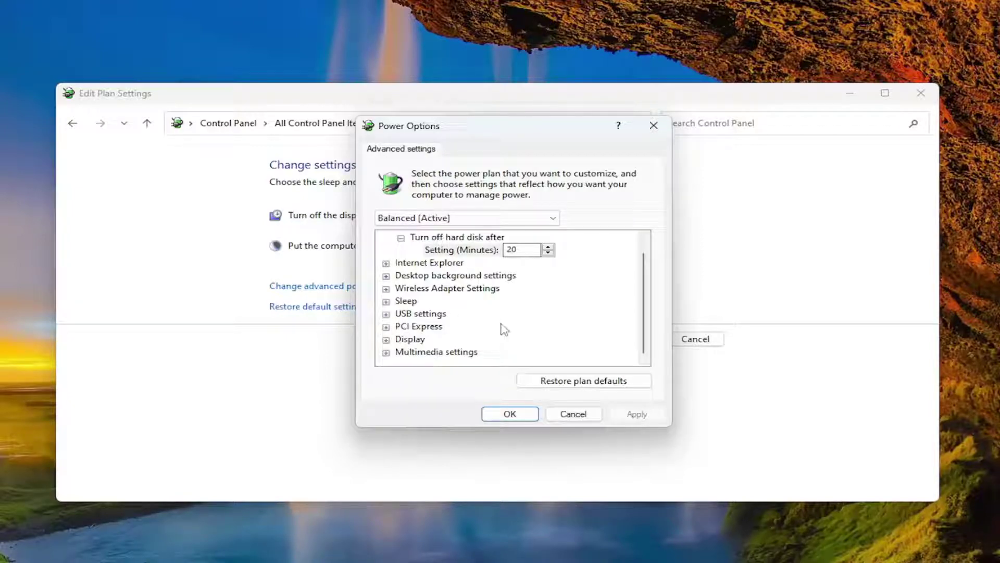
click(385, 314)
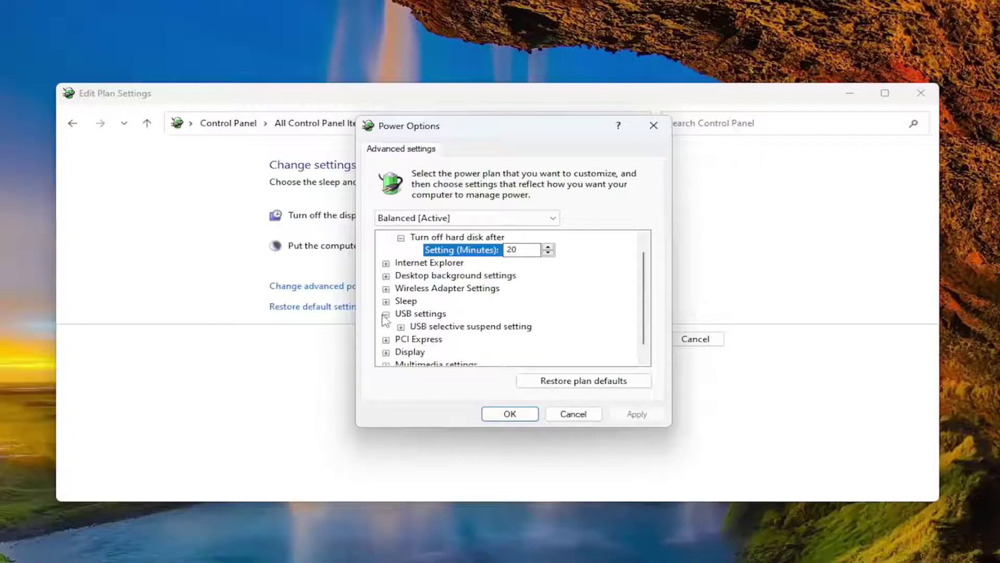
click(400, 327)
scroll(468, 341, down, 1)
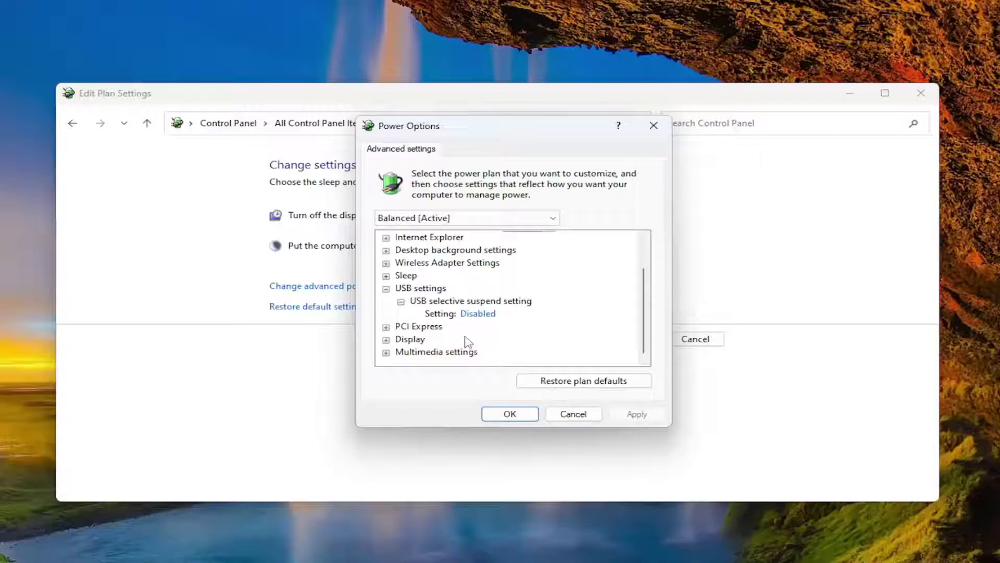
click(482, 314)
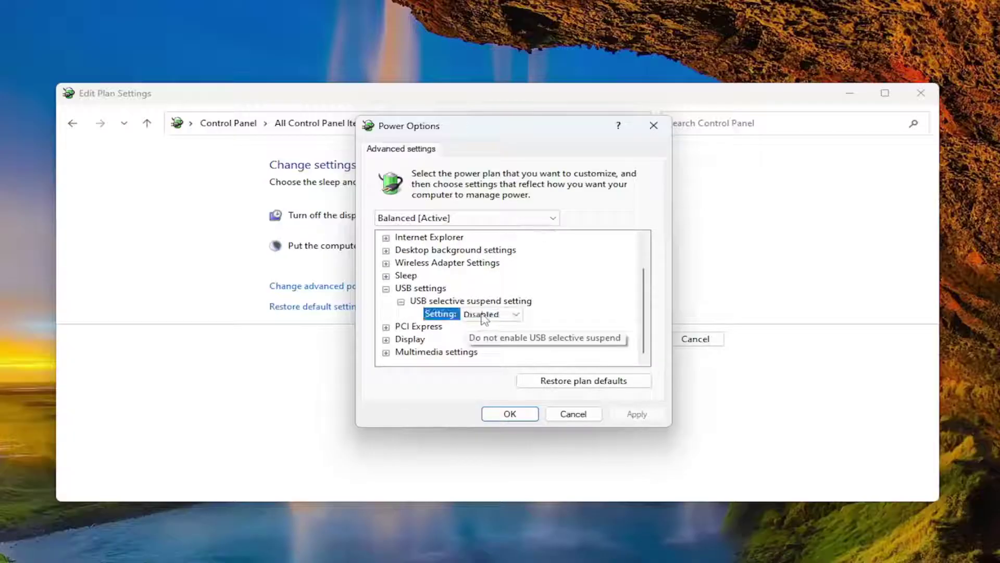
click(484, 315)
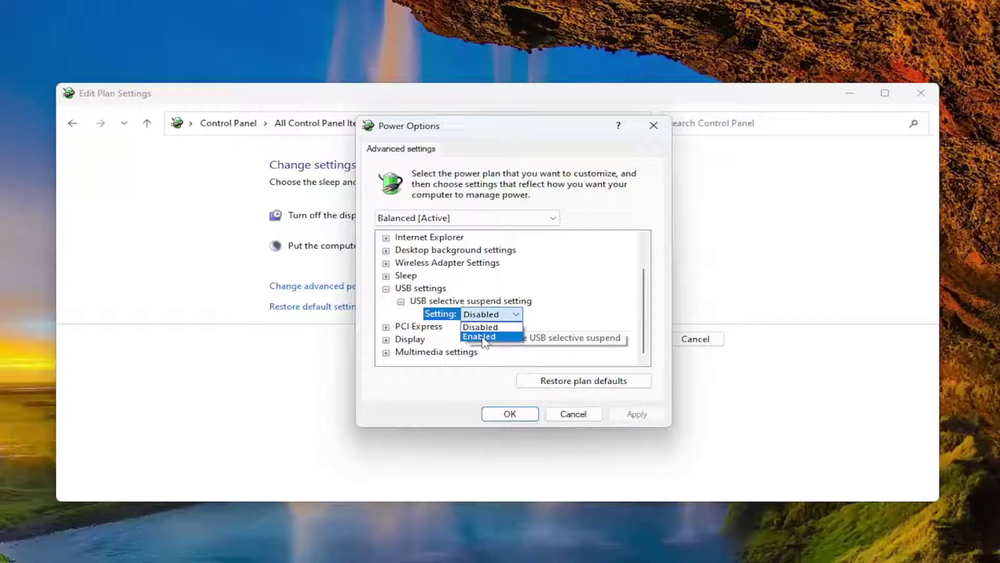
click(556, 320)
click(401, 302)
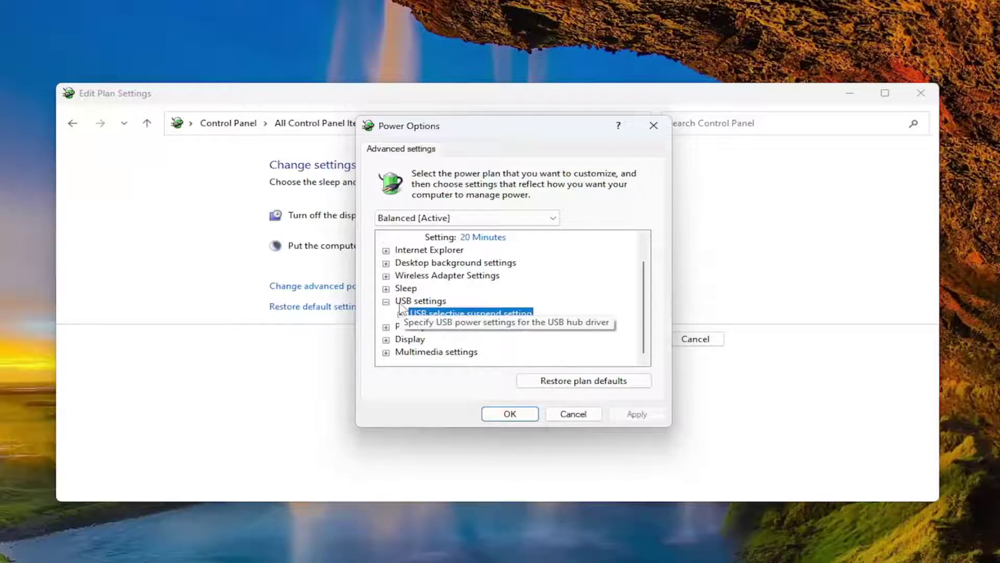
click(509, 414)
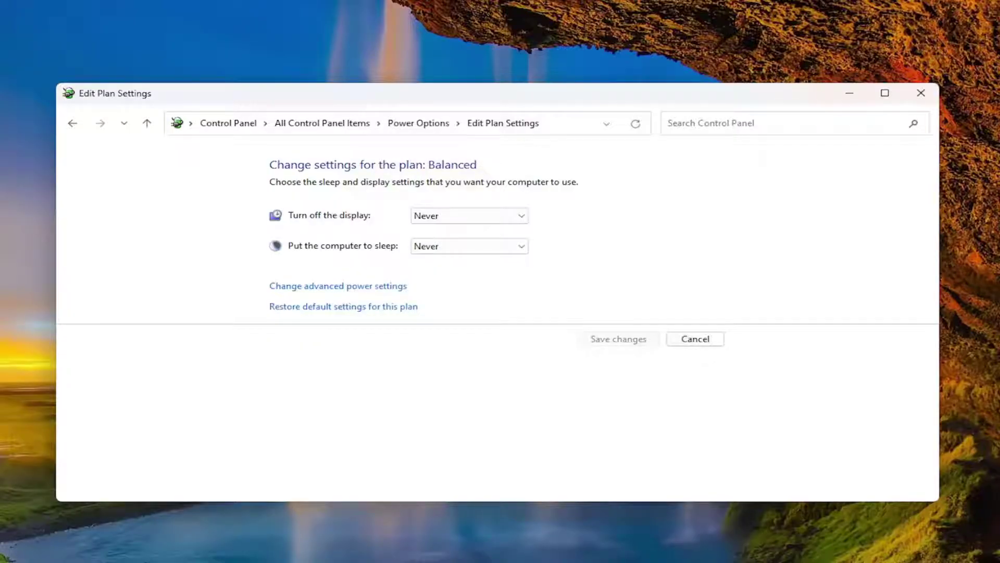
Close the plan settings window and launch Device Manager from a Start search
click(921, 93)
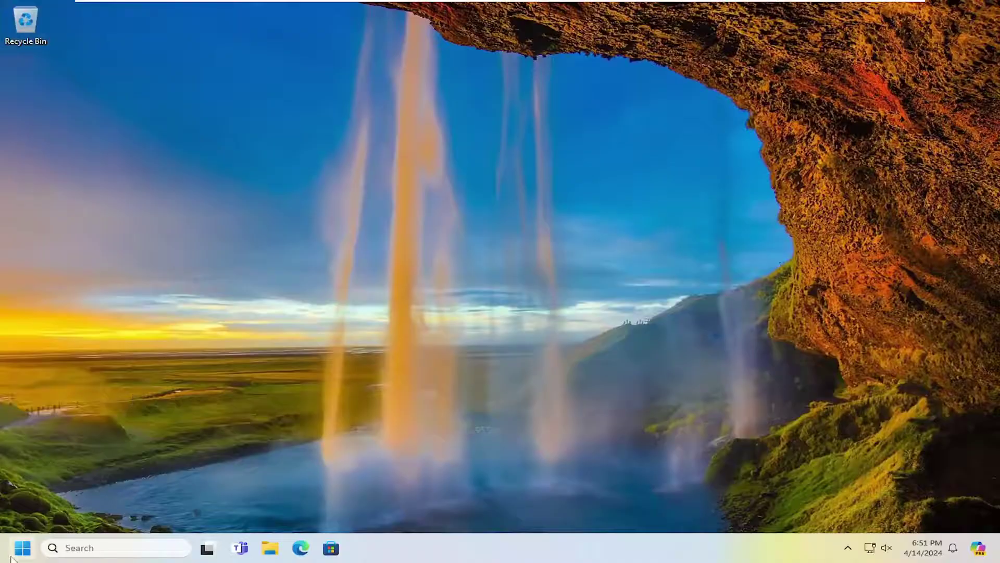
click(9, 557)
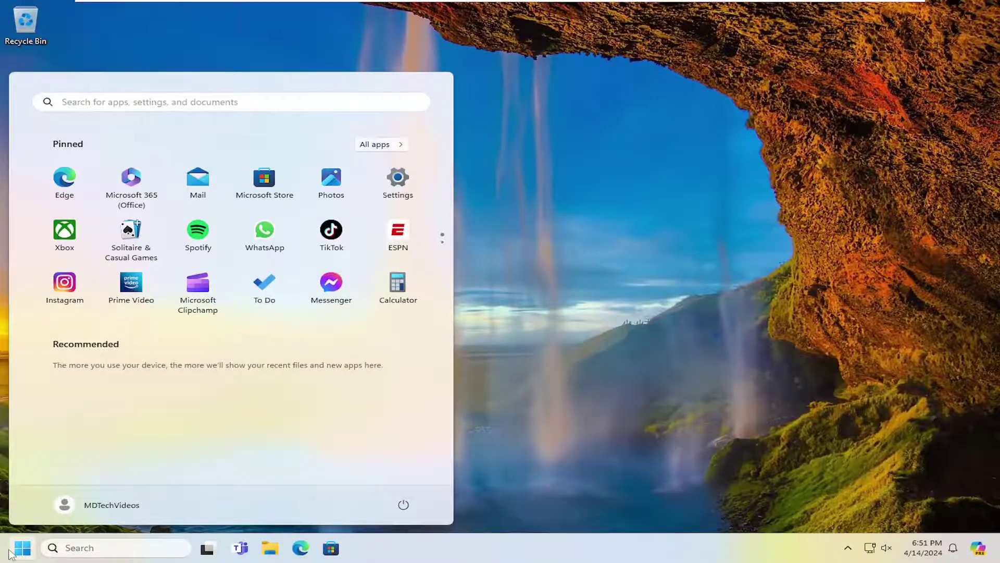
text(device manager)
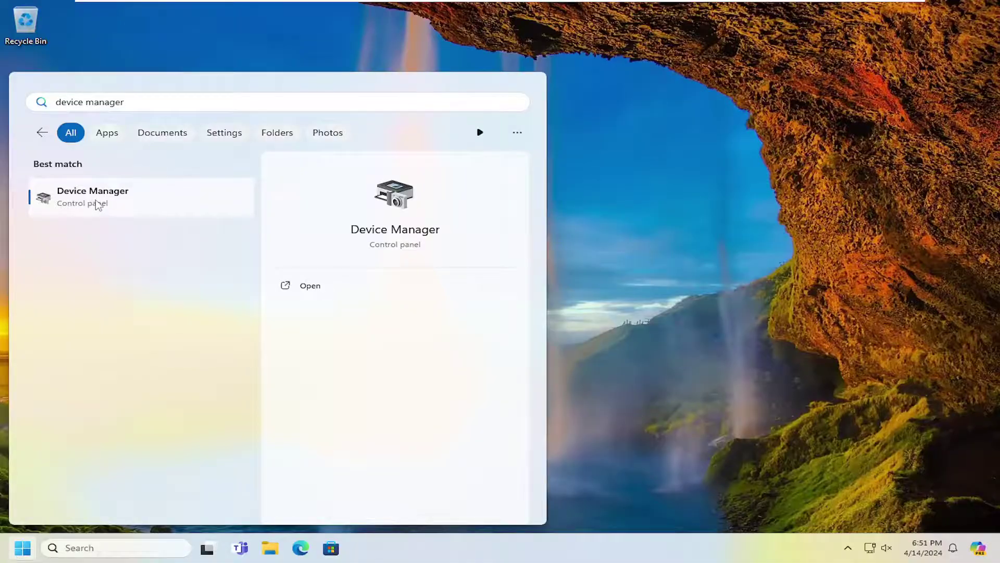
click(97, 203)
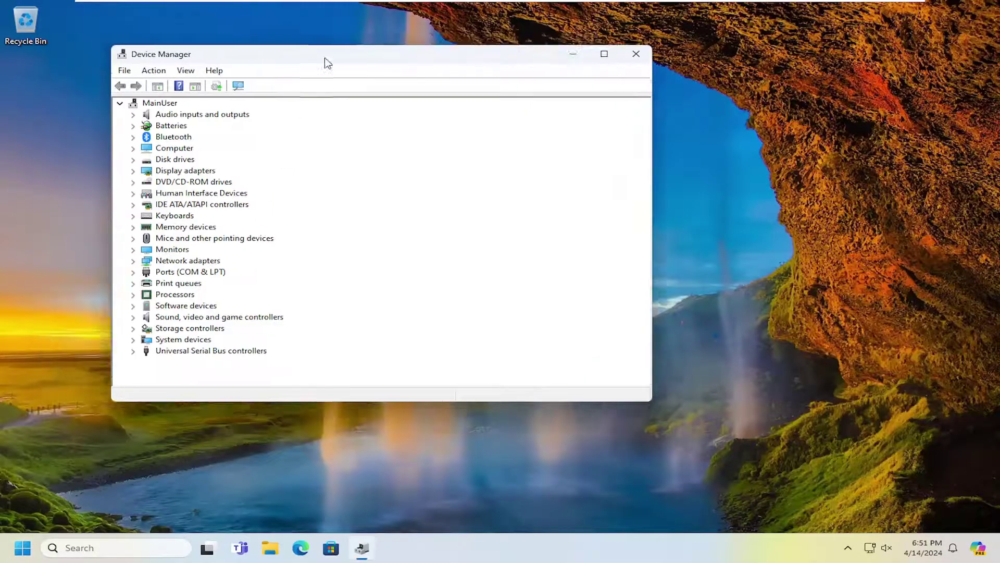
drag(327, 63, 427, 127)
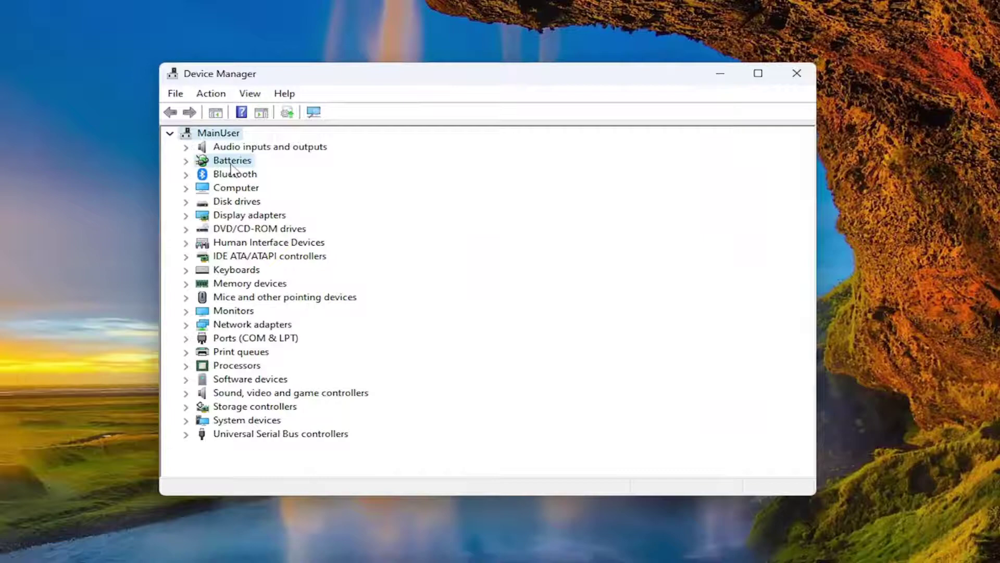
Expand Batteries and bring up the context menu for Microsoft AC Adapter
double_click(230, 163)
click(247, 177)
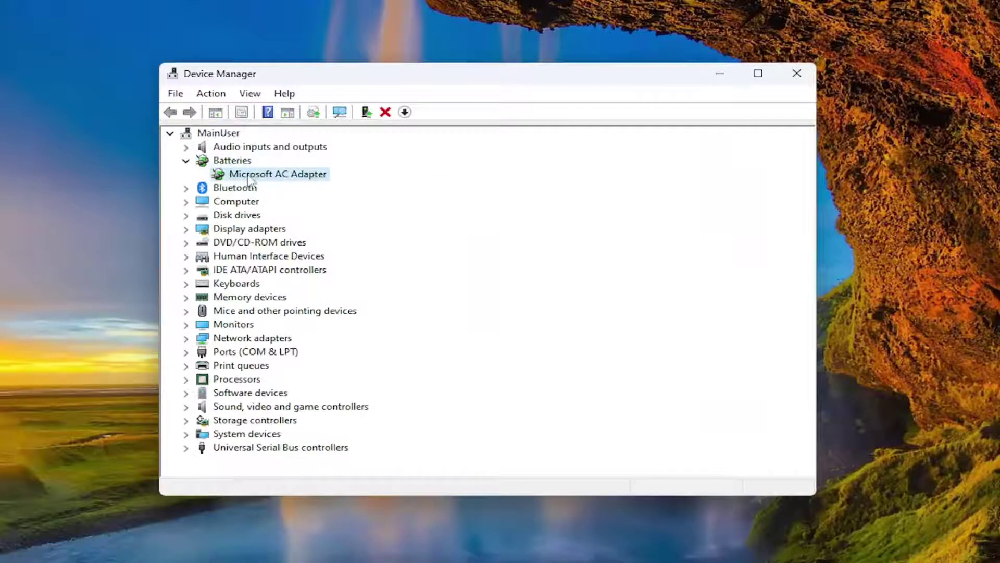
right_click(249, 179)
Update the Microsoft AC Adapter driver by picking it from this computer's compatible drivers list
click(309, 186)
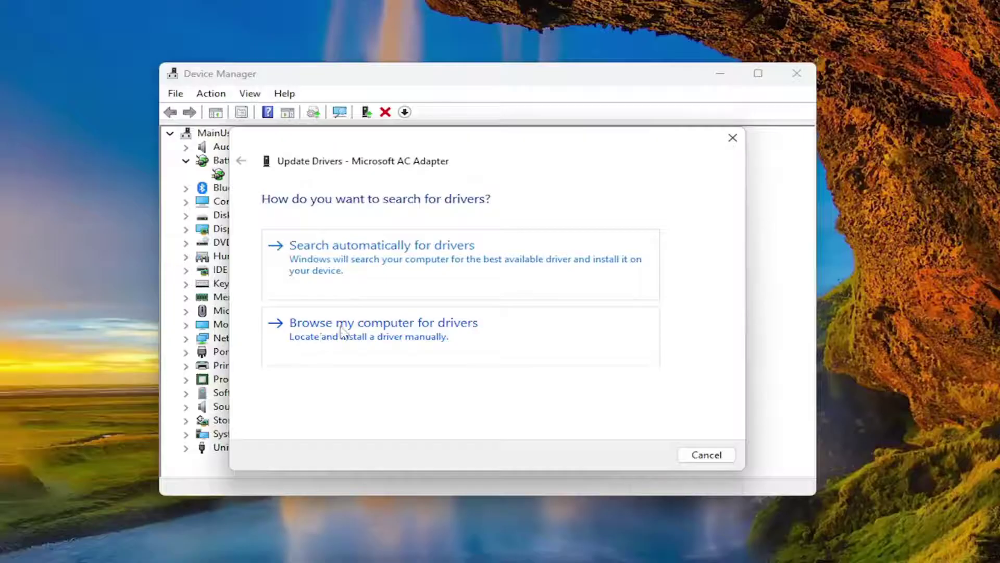
click(341, 331)
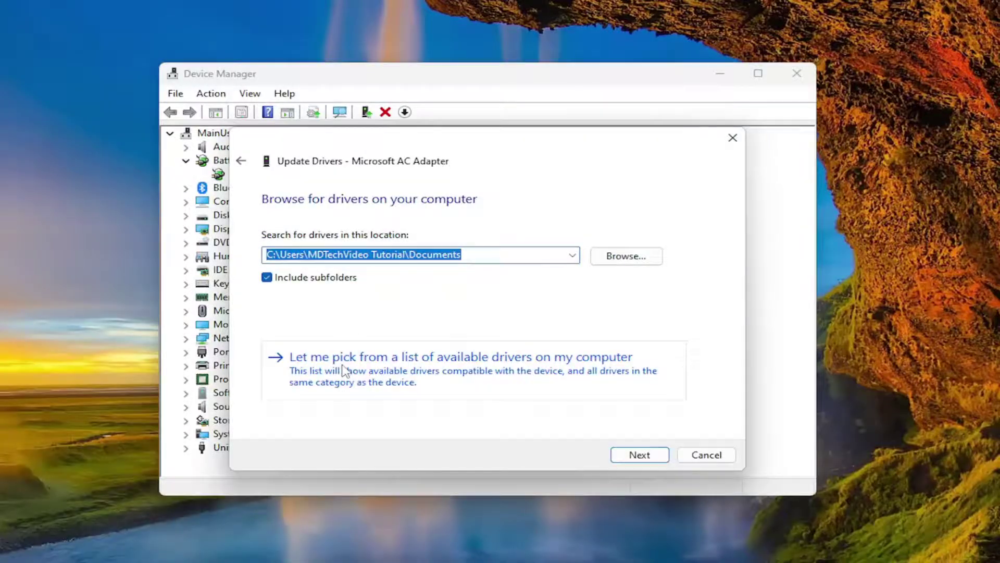
click(437, 372)
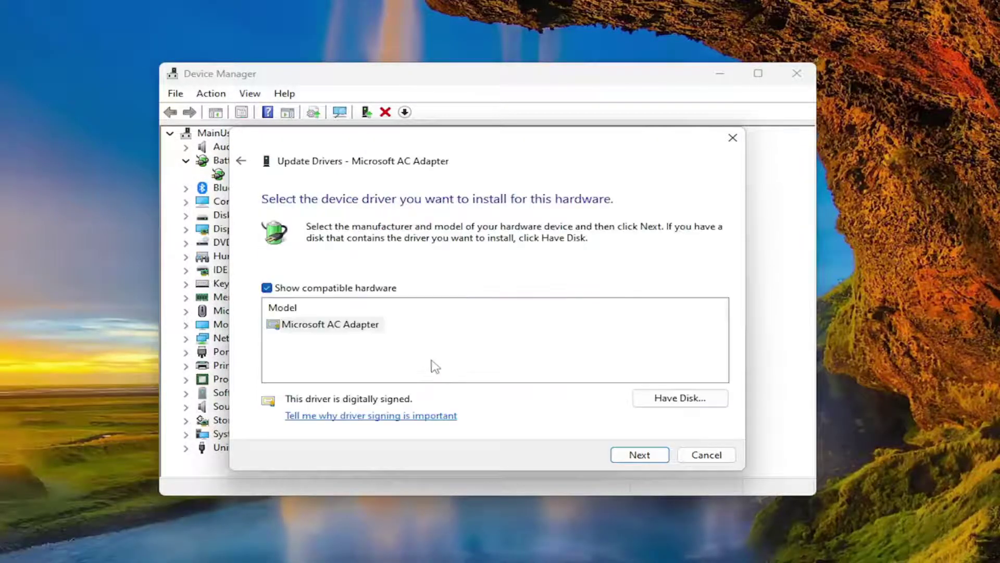
click(640, 455)
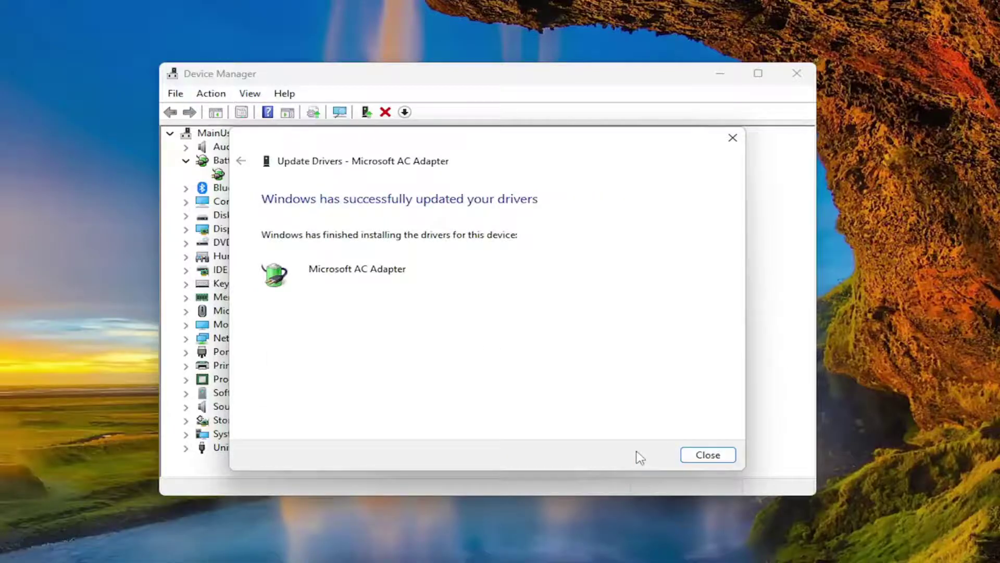